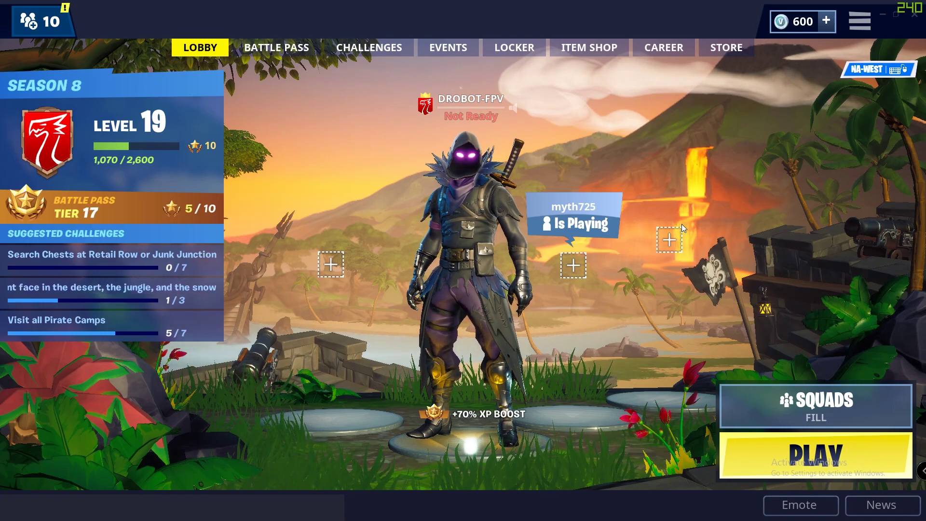
Step: Review Fortnite's Video settings, then save the settings on the way out
click(859, 21)
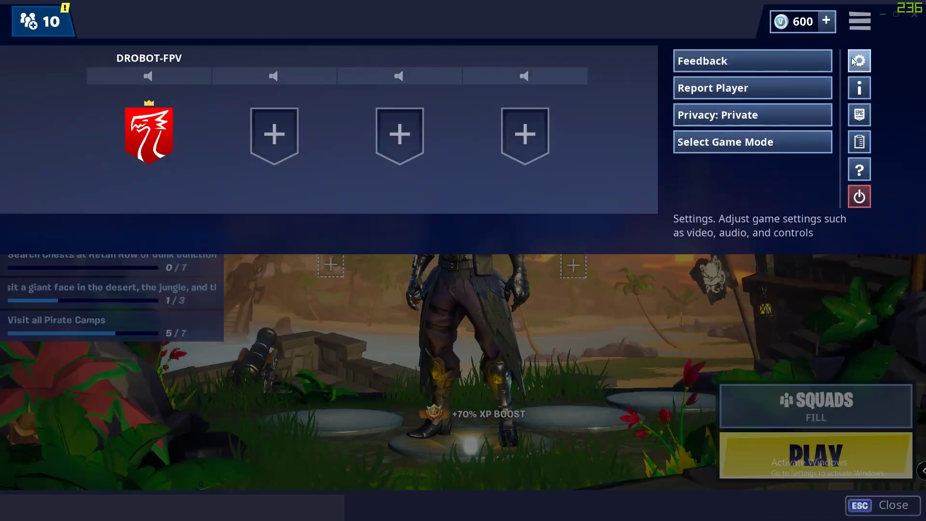
click(854, 61)
click(271, 90)
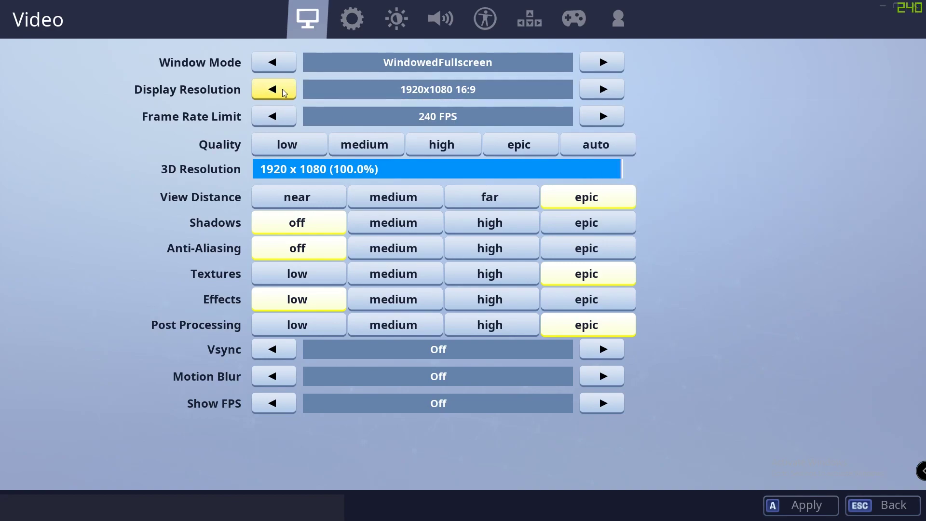
click(883, 502)
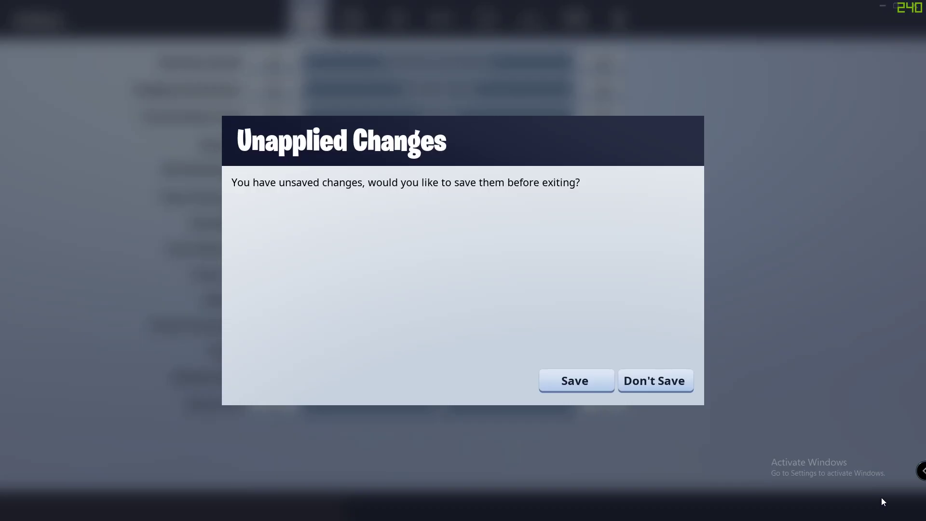
click(589, 383)
Step: Leave the game and open the %appdata% folder from Windows Search
key(Escape)
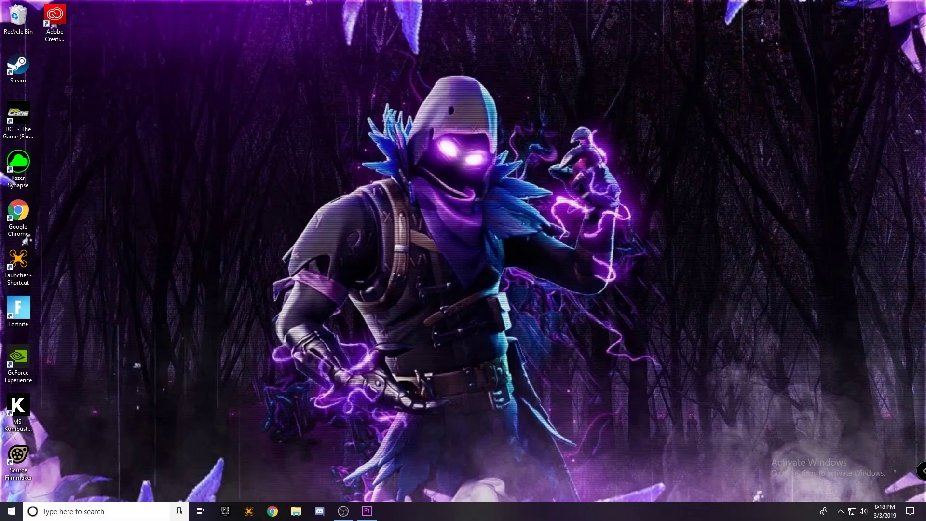
click(106, 507)
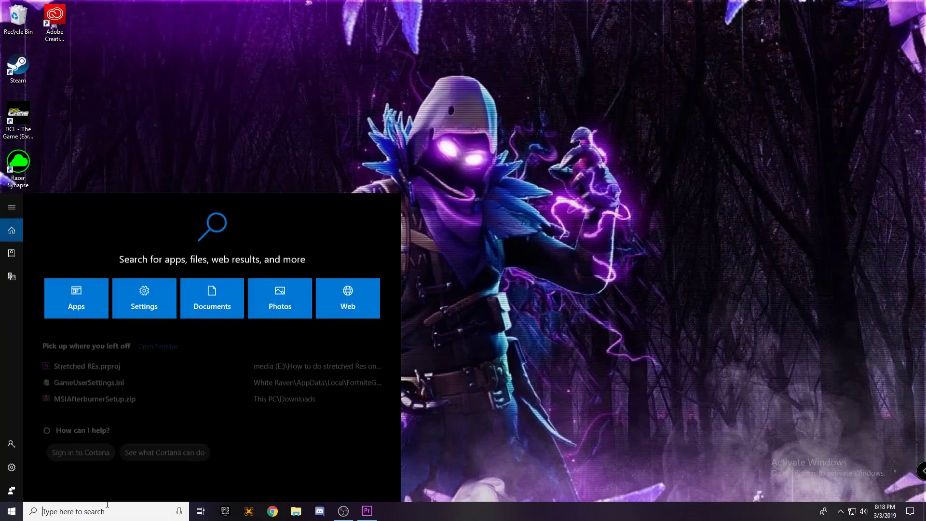
text(%app)
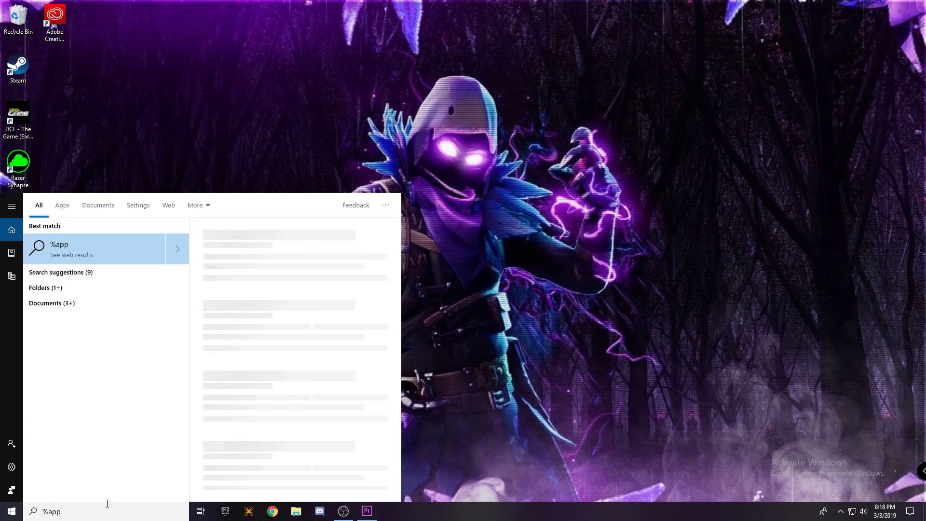
text(data%)
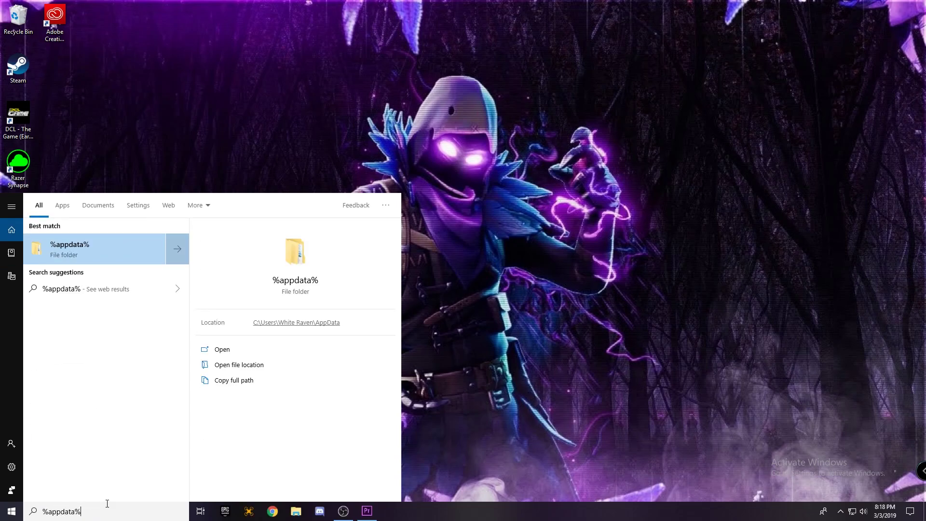
key(Return)
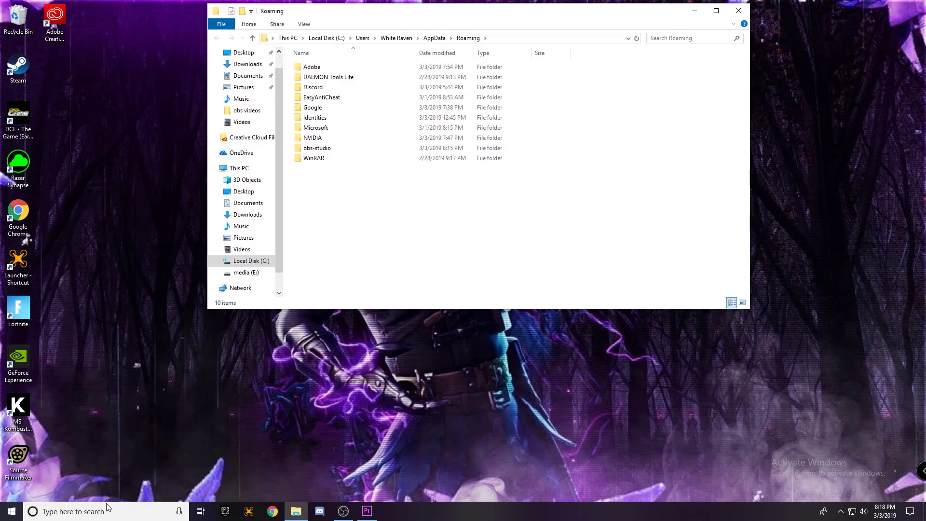
Step: Navigate to AppData\Local\FortniteGame\Saved\Config\WindowsClient
click(434, 38)
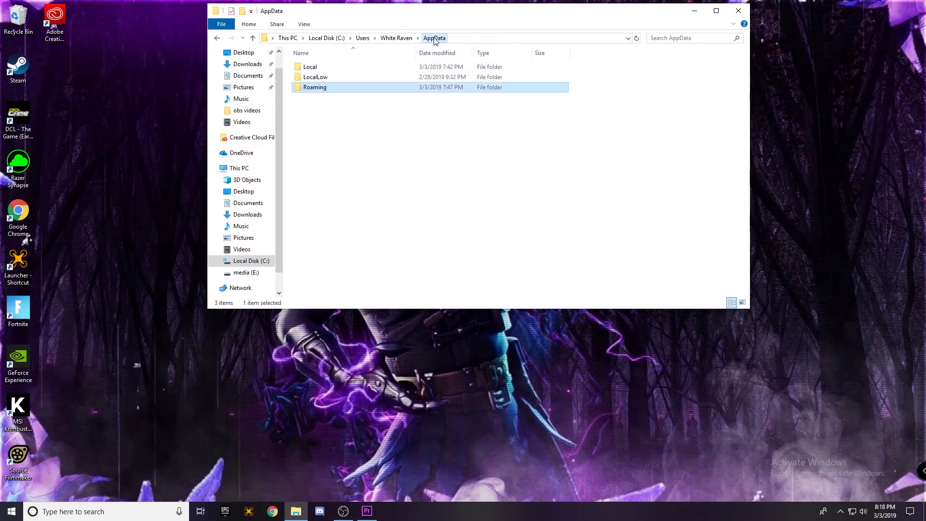
click(336, 71)
double_click(337, 71)
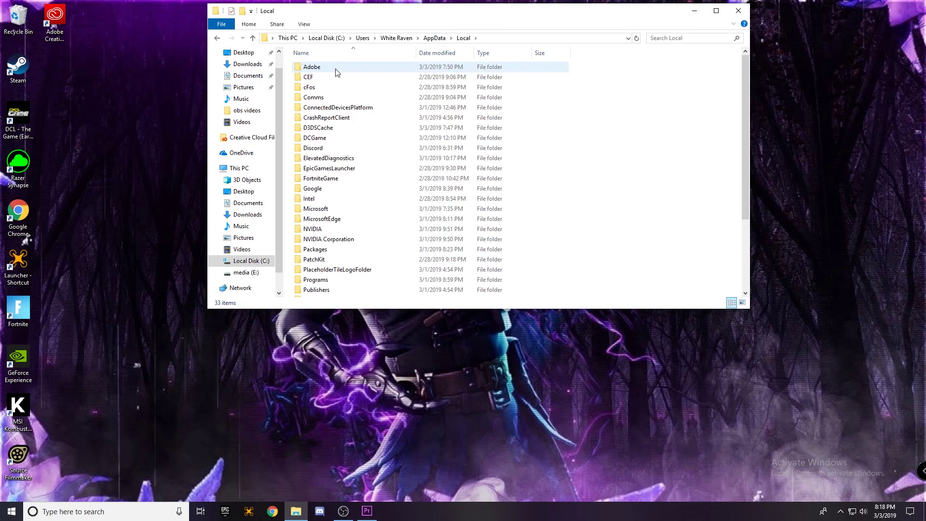
double_click(363, 184)
double_click(311, 67)
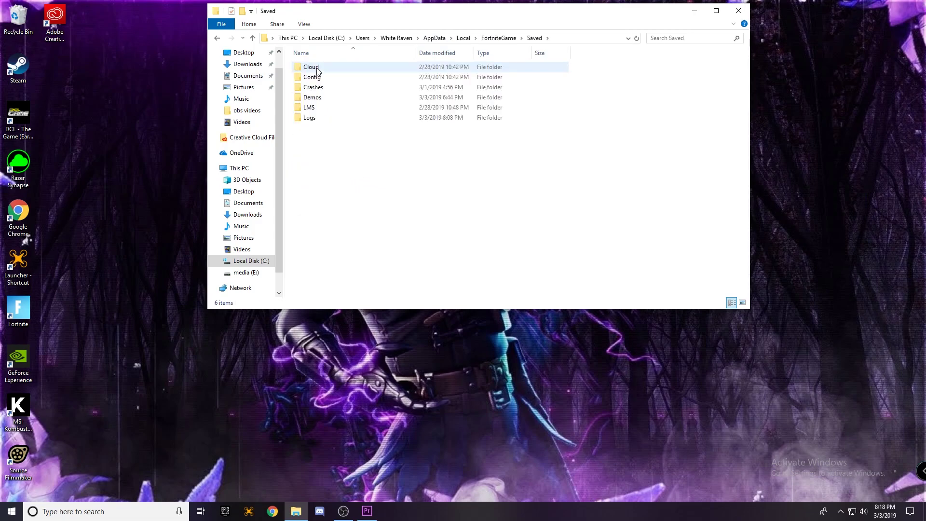
double_click(323, 80)
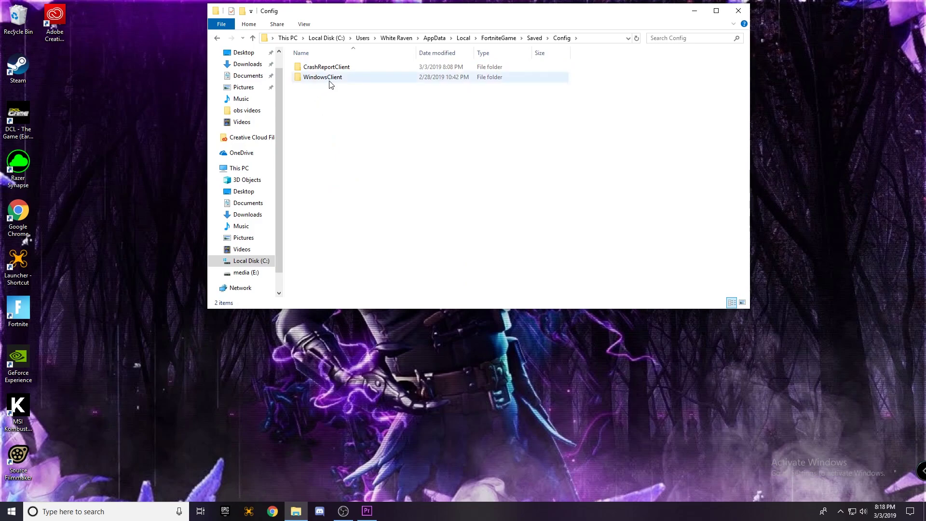
double_click(342, 82)
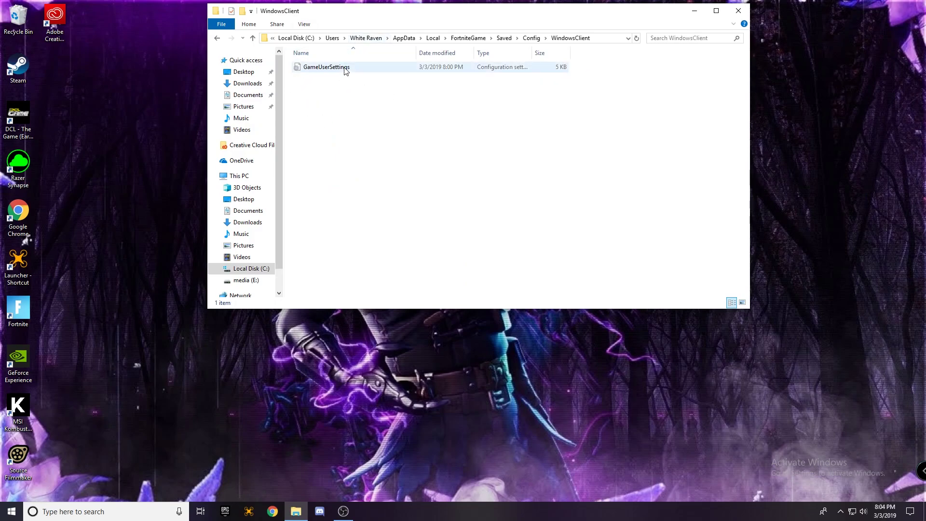
Step: Clear the Read-only attribute on GameUserSettings in its Properties and apply
right_click(345, 70)
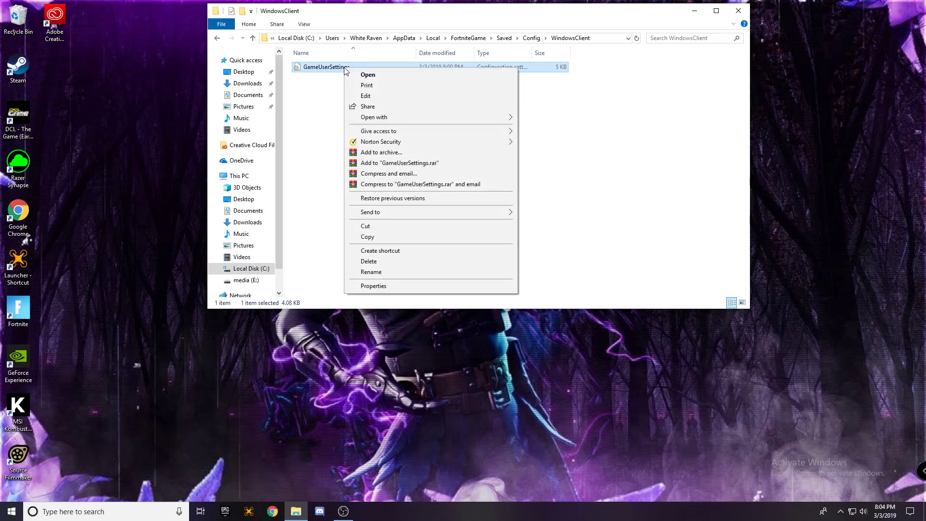
click(436, 285)
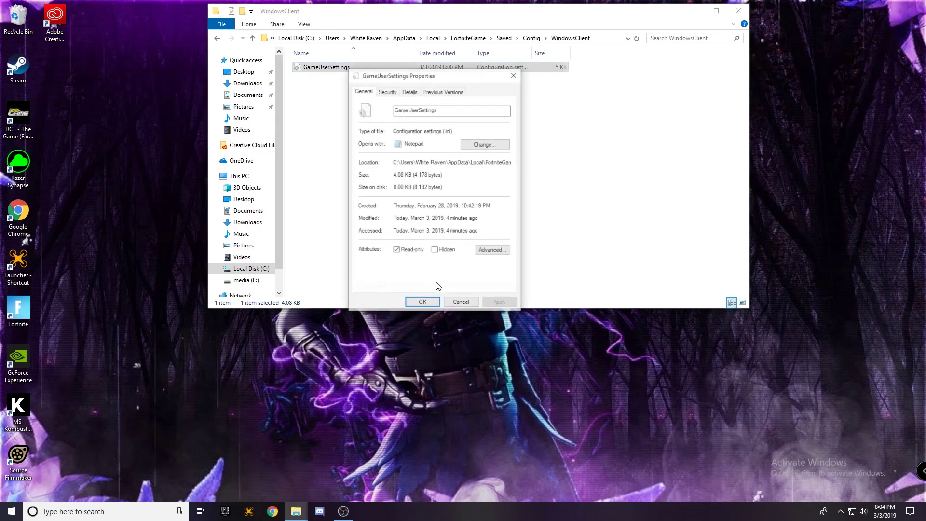
click(396, 251)
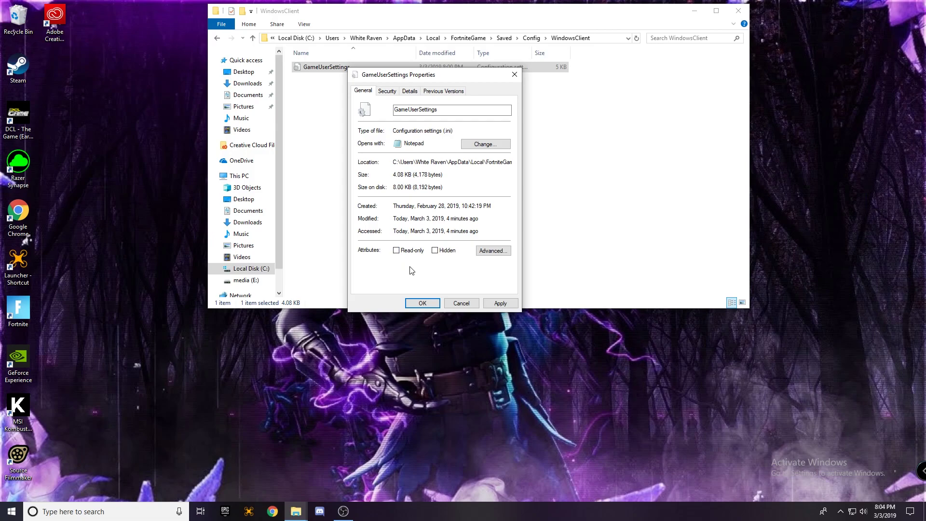
click(501, 303)
click(421, 303)
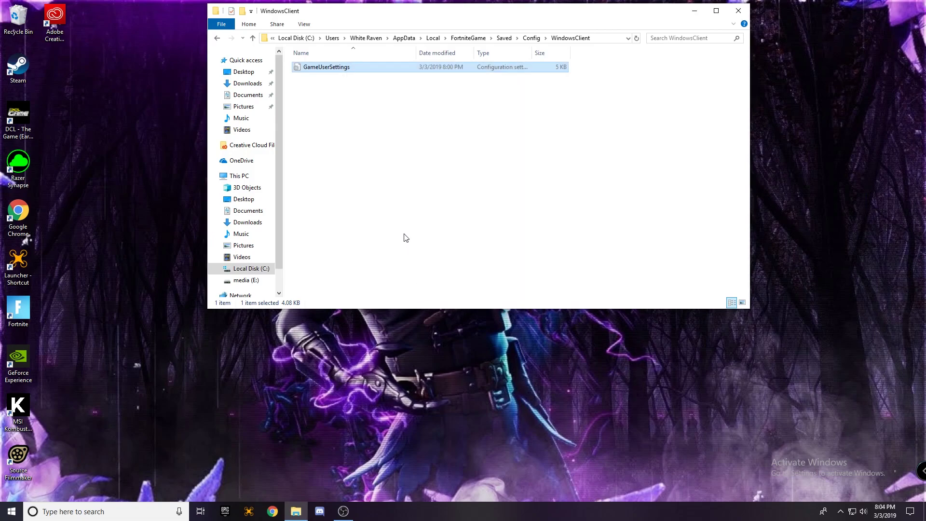
Step: Change ResolutionSizeX and the DesiredScreenWidth entries in GameUserSettings.ini from 1920 to 1440
double_click(319, 69)
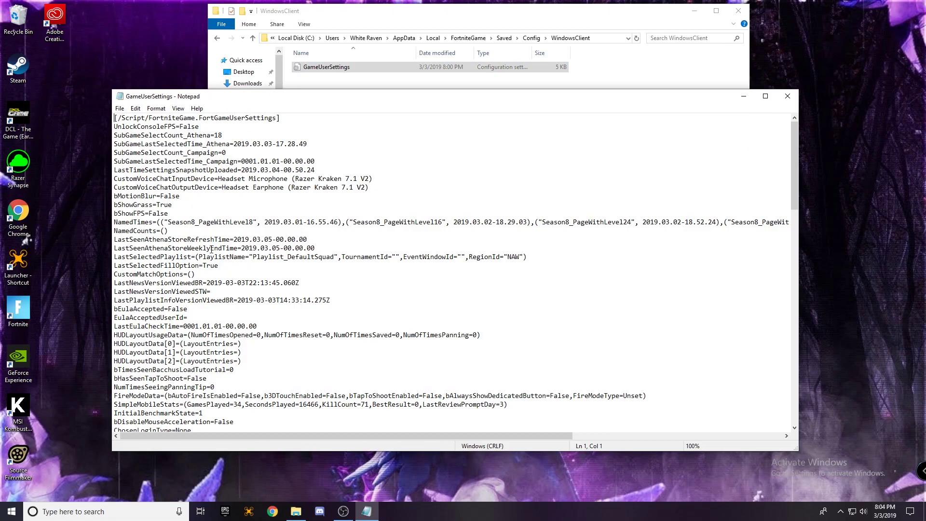
scroll(211, 250, down, 9)
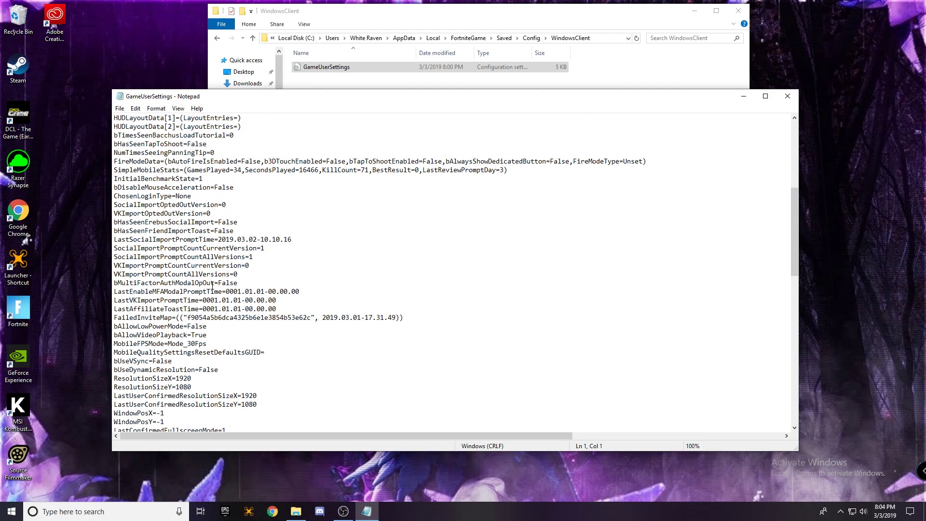
scroll(212, 286, down, 3)
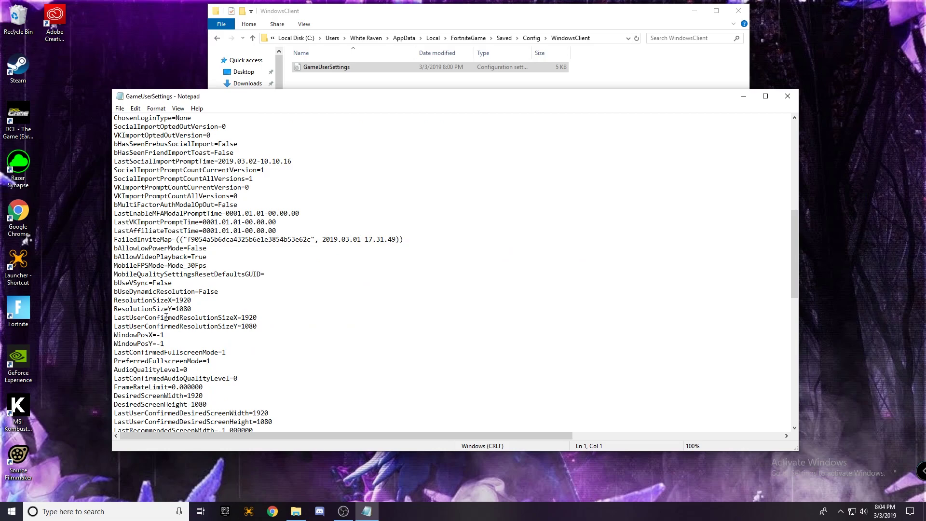
click(193, 300)
scroll(269, 339, down, 3)
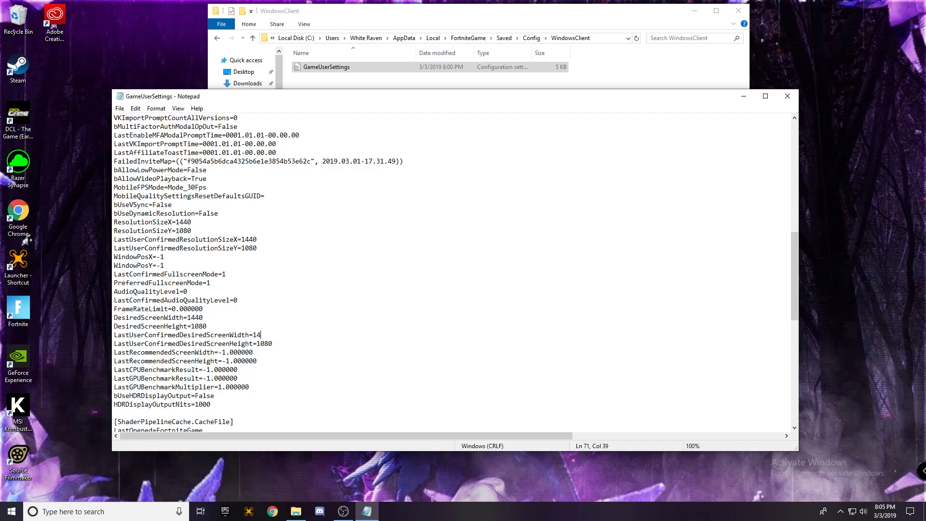
click(789, 95)
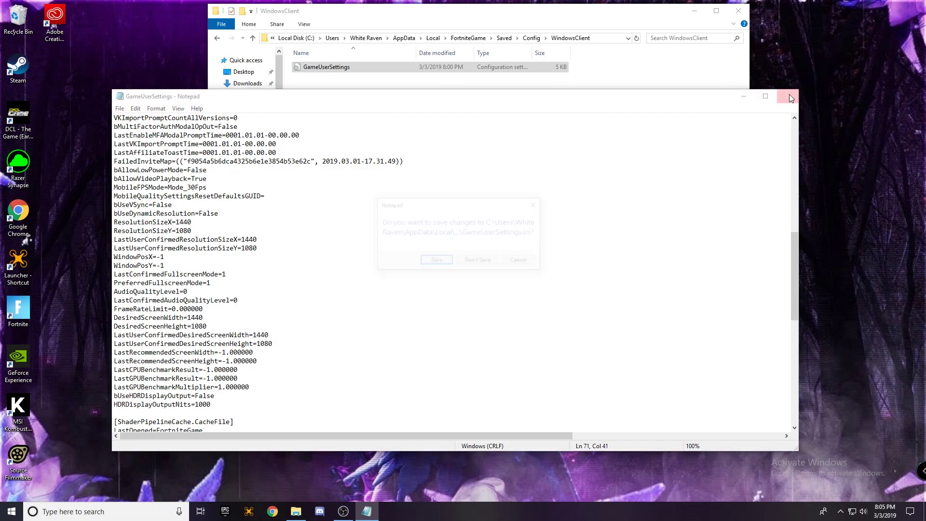
Step: Save the edited GameUserSettings and tick Read-only in its Properties
click(441, 261)
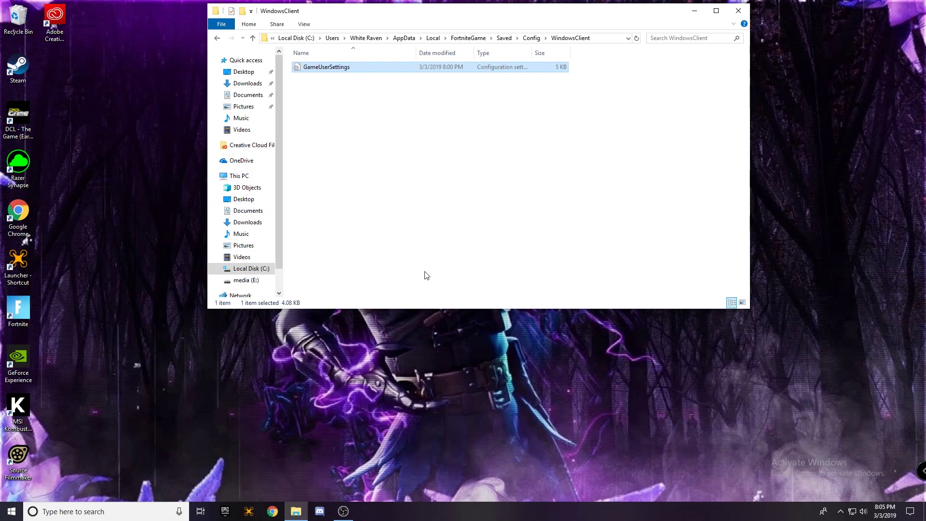
right_click(401, 70)
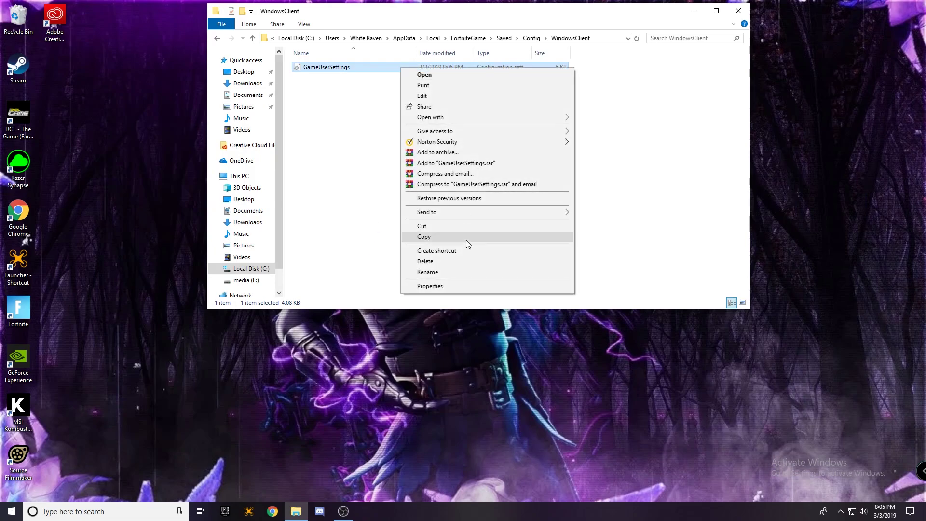
click(449, 288)
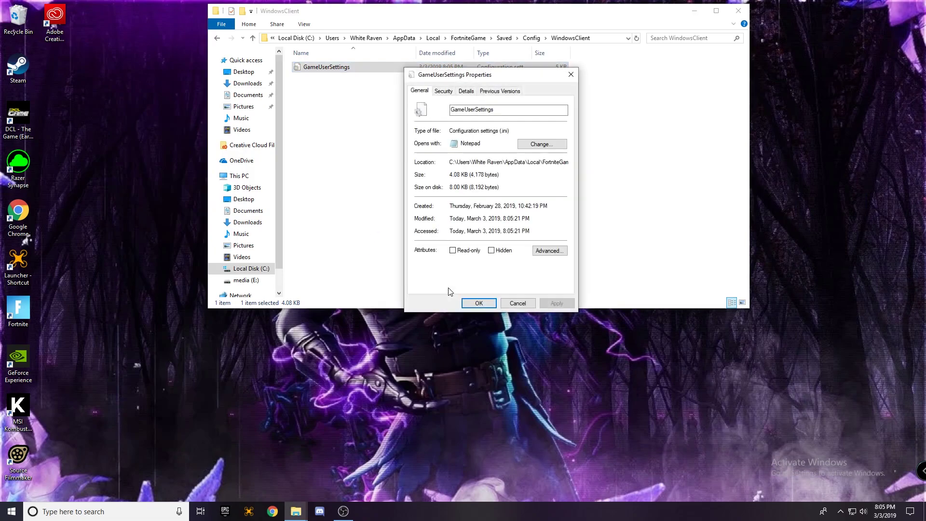
click(453, 251)
Step: Confirm read-only, then check Full-screen scaling in NVIDIA Control Panel and return to Change Resolution
click(479, 303)
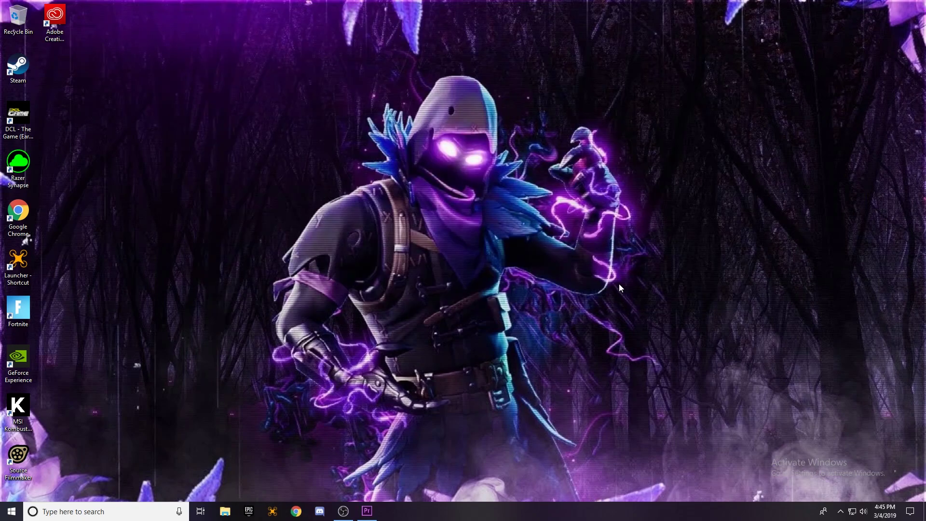
right_click(561, 279)
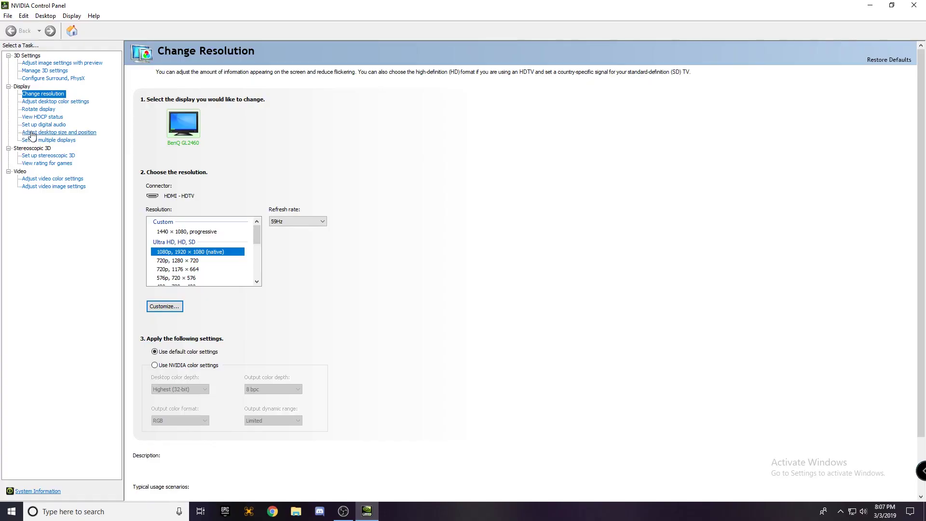
click(41, 134)
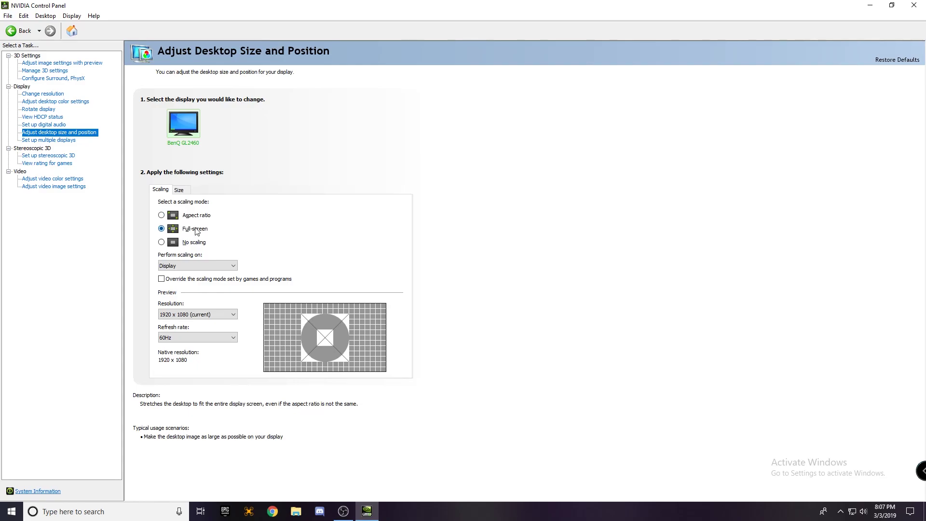
click(33, 96)
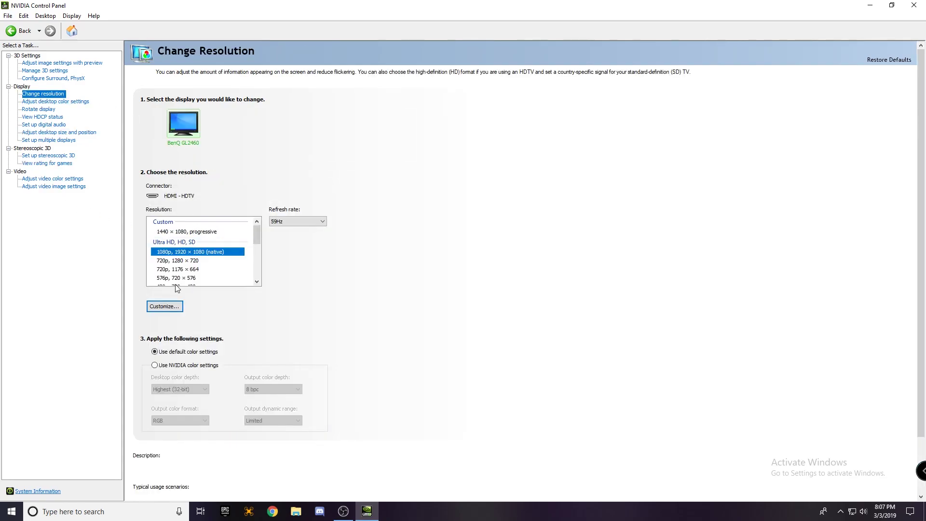
Step: Create a custom resolution with Horizontal pixels changed from 1920 to 1440 (1440 × 1080)
click(165, 307)
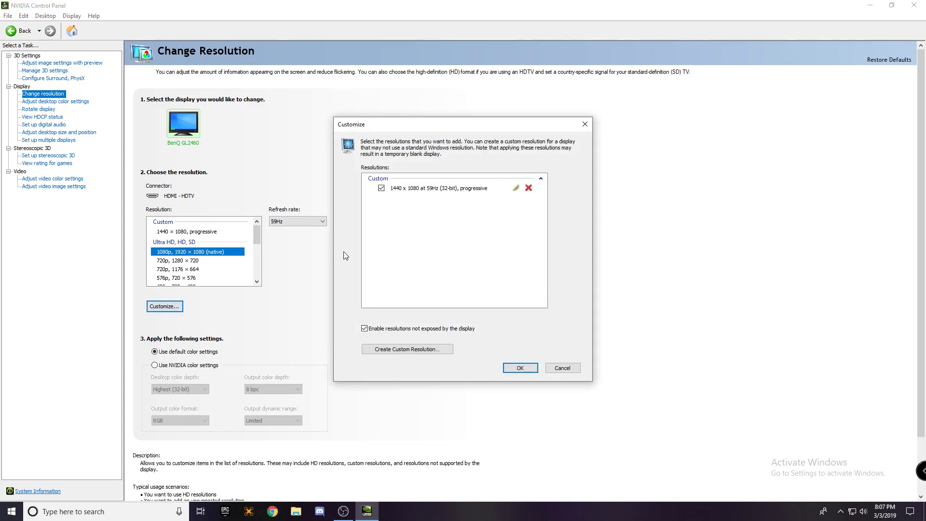
click(381, 351)
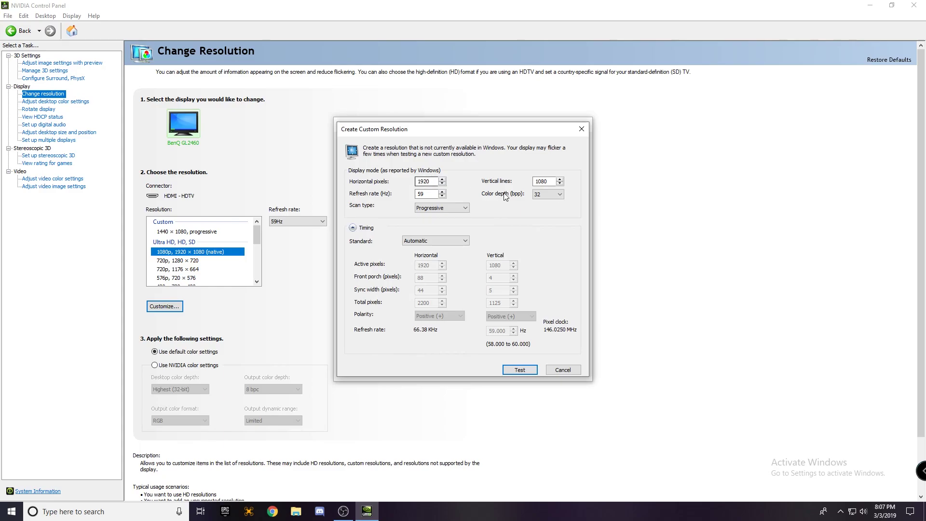
click(431, 182)
key(BackSpace)
key(BackSpace)
text(440)
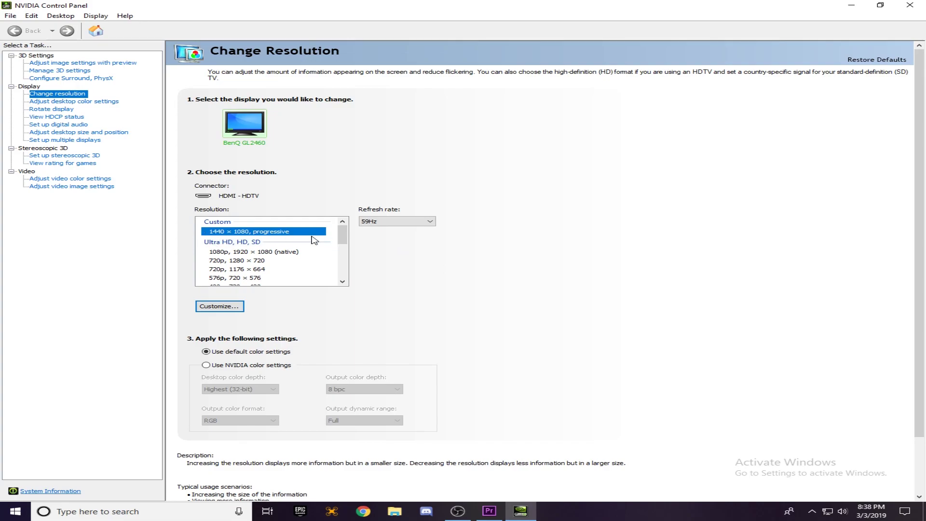
Step: Close NVIDIA Control Panel, keeping the 1440 × 1080 resolution
click(912, 6)
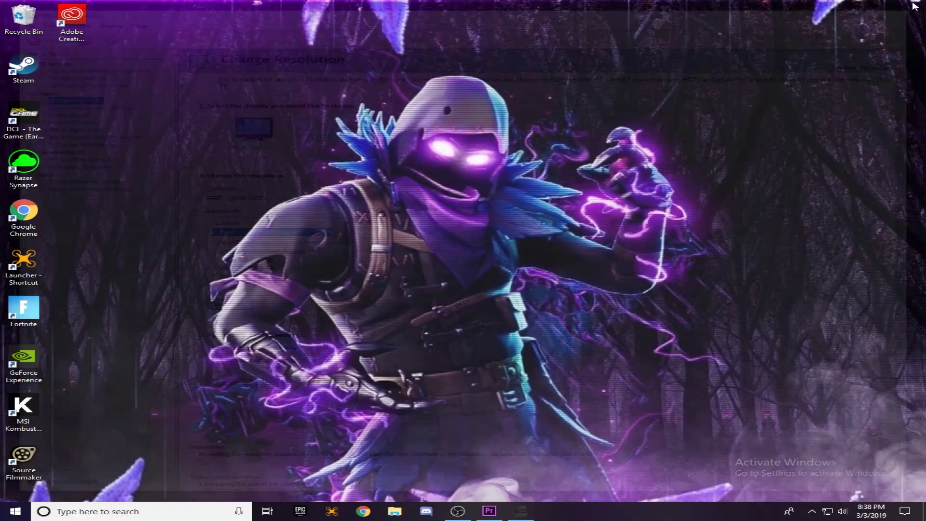